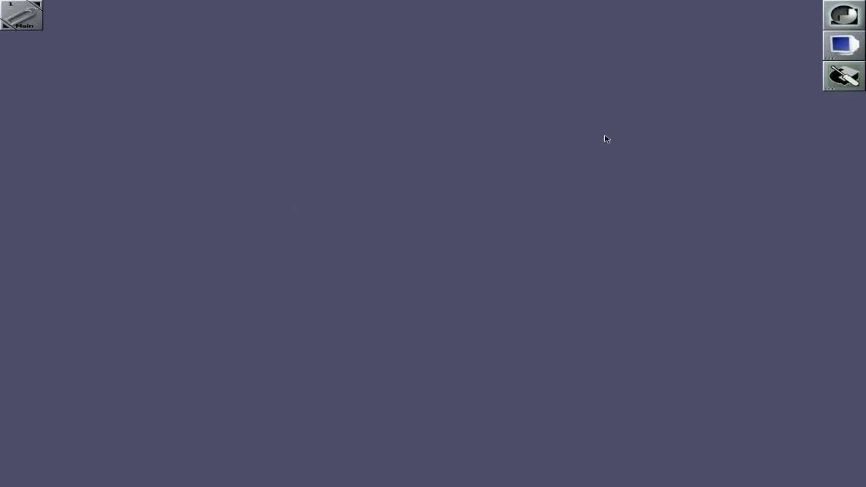
- View the docked application settings of the WMDock icon, move the settings window lower, and dismiss it without changes
{"action": "right_click", "coordinate": [841, 19]}
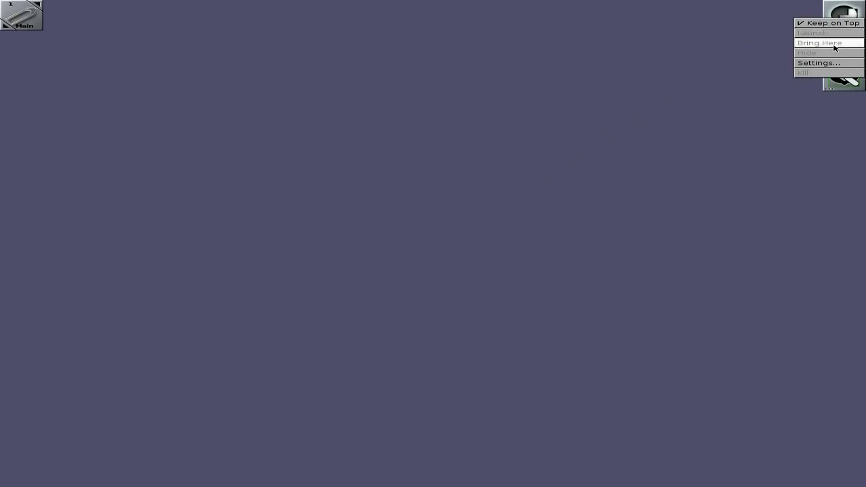
{"action": "left_click", "coordinate": [829, 63]}
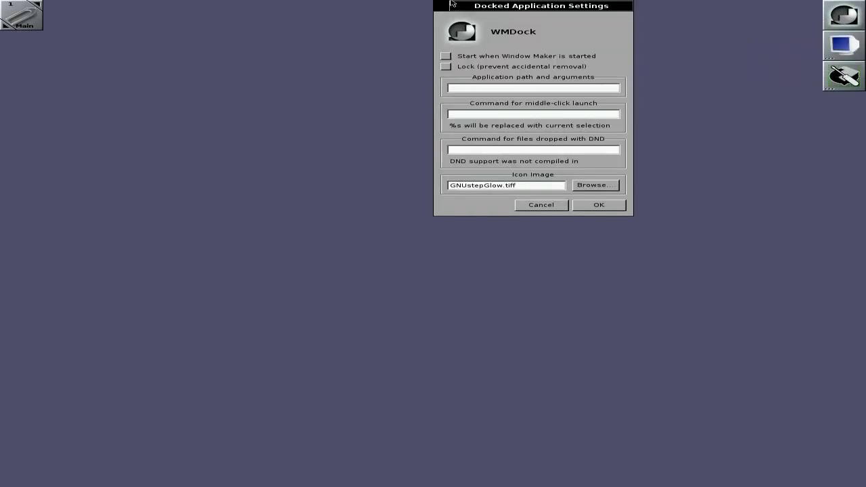
{"action": "left_click_drag", "start_coordinate": [533, 10], "coordinate": [490, 41]}
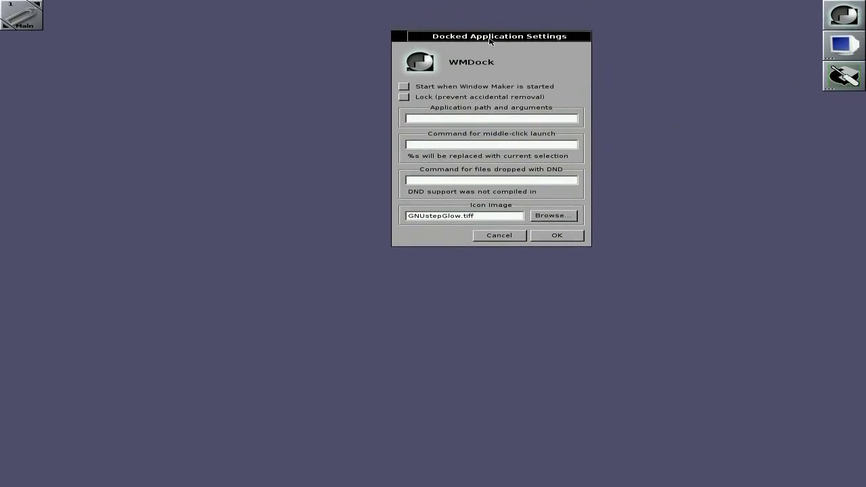
{"action": "left_click", "coordinate": [502, 241]}
- Launch the rxvt terminal from its docked icon and close the terminal window
{"action": "right_click", "coordinate": [837, 42]}
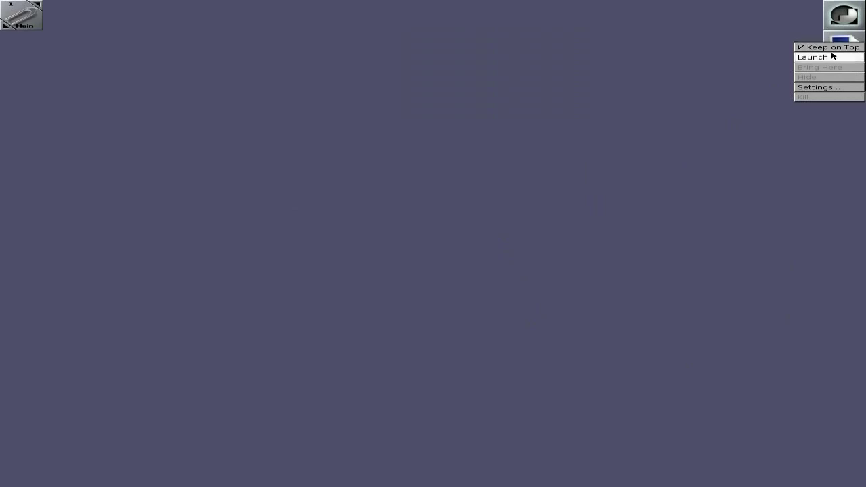
{"action": "left_click", "coordinate": [833, 57]}
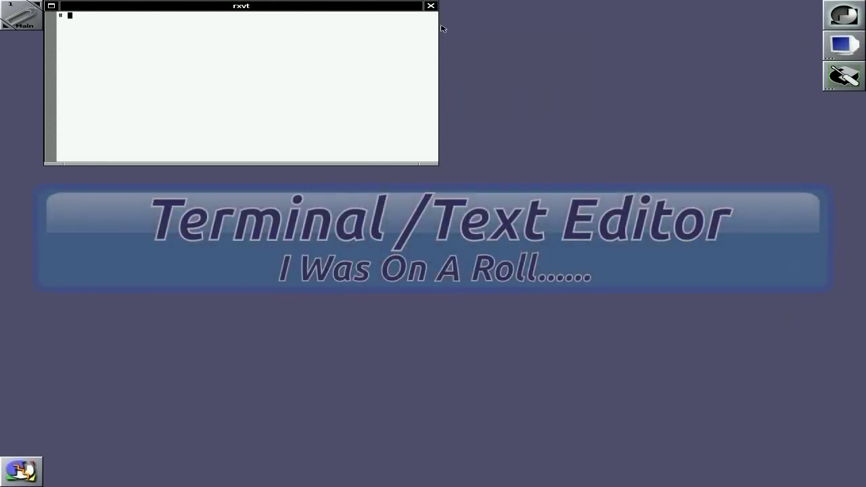
{"action": "left_click", "coordinate": [430, 6]}
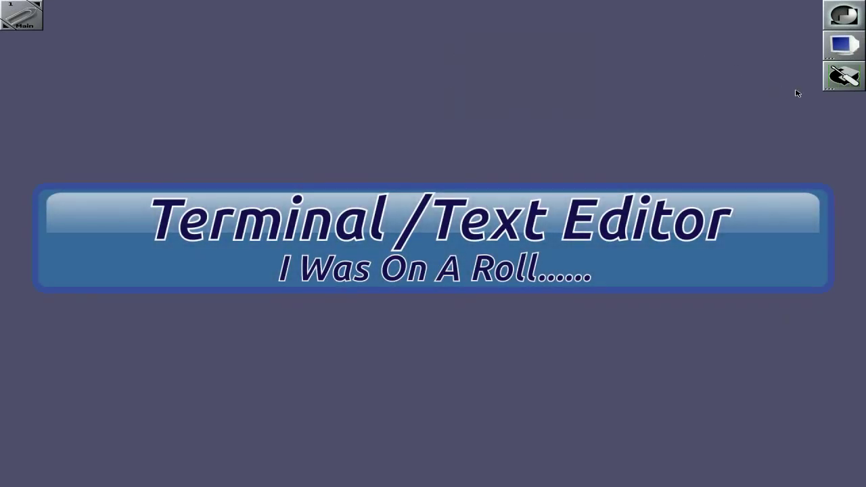
- Launch Window Maker Preferences from the dock, move its window to the middle of the desktop, and enable Balloon Help
{"action": "right_click", "coordinate": [834, 77]}
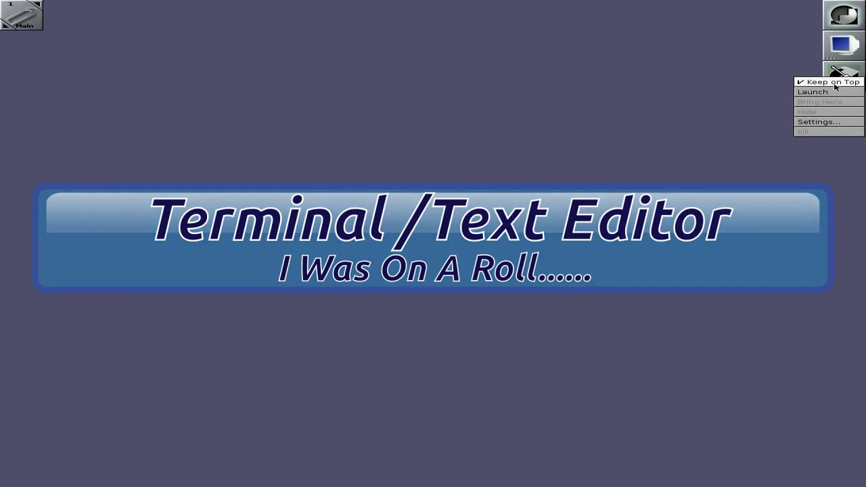
{"action": "left_click", "coordinate": [832, 92]}
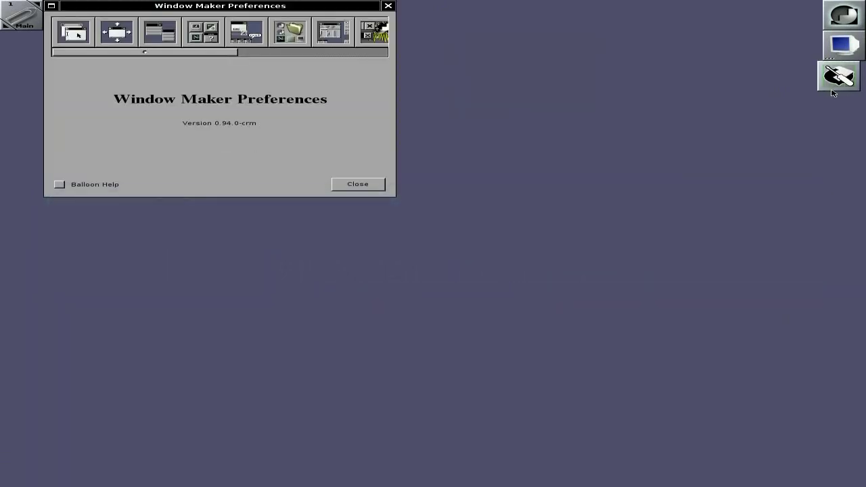
{"action": "left_click_drag", "start_coordinate": [223, 6], "coordinate": [420, 111]}
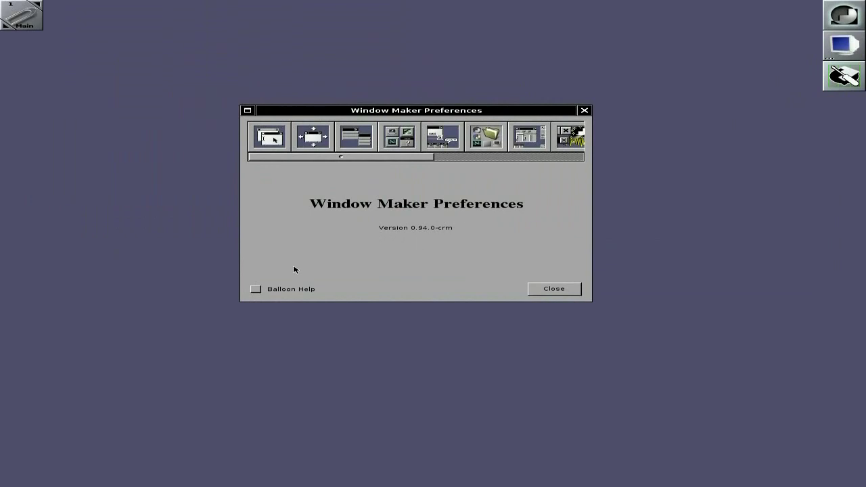
{"action": "left_click", "coordinate": [255, 288]}
- Review the window focus, workspace, other configurations, mouse, keyboard shortcut, font and expert user preferences, then close the preferences window
{"action": "left_click", "coordinate": [271, 142]}
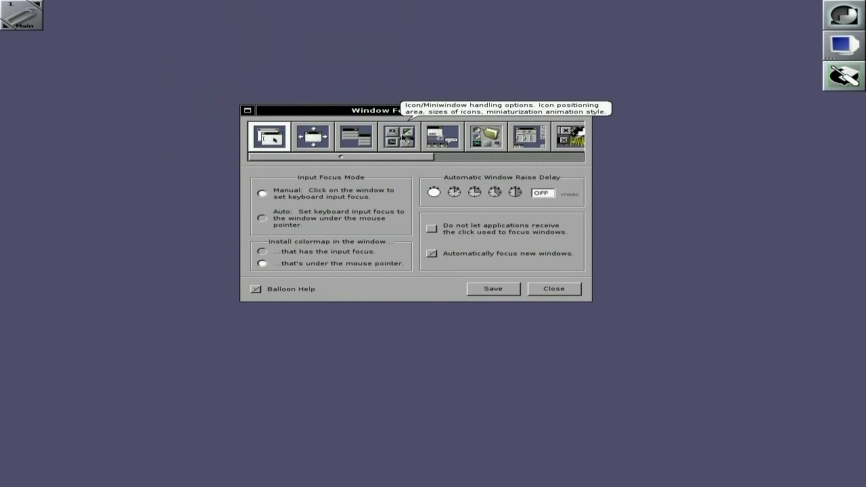
{"action": "left_click", "coordinate": [519, 140]}
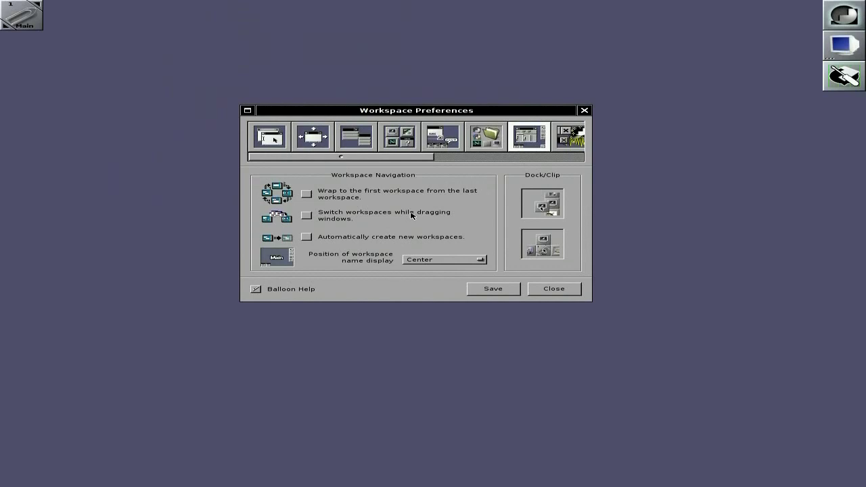
{"action": "left_click_drag", "start_coordinate": [340, 158], "coordinate": [435, 160]}
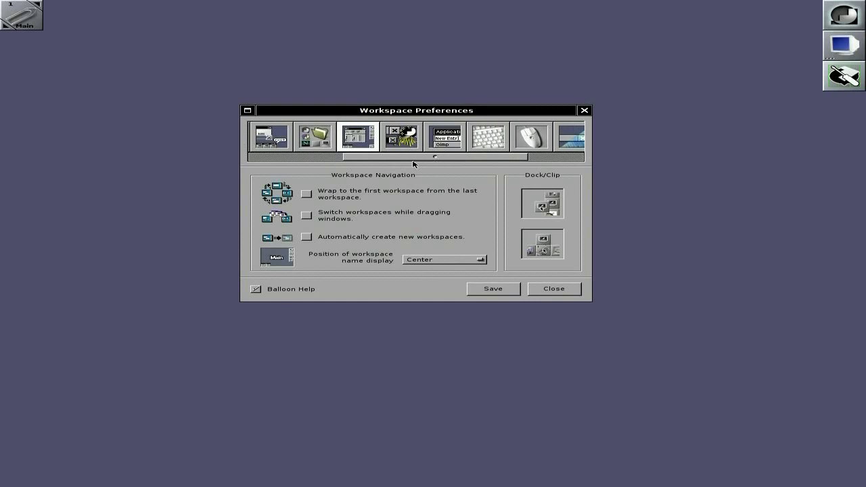
{"action": "left_click", "coordinate": [404, 146]}
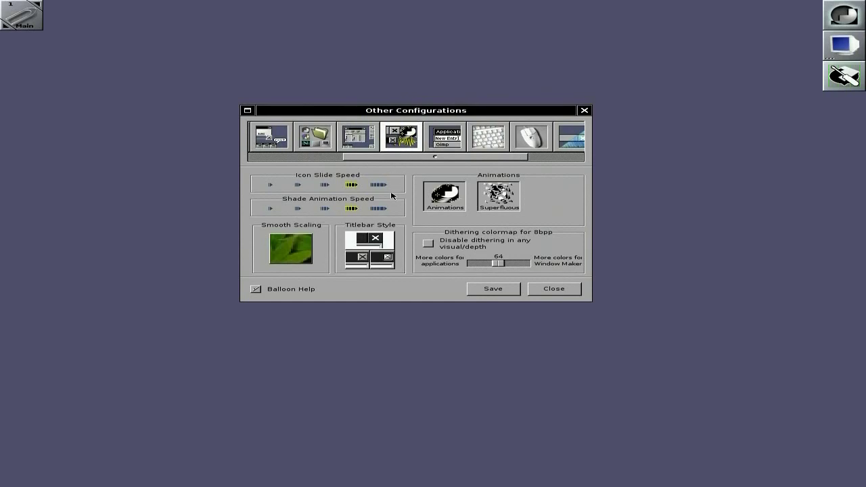
{"action": "left_click", "coordinate": [530, 139]}
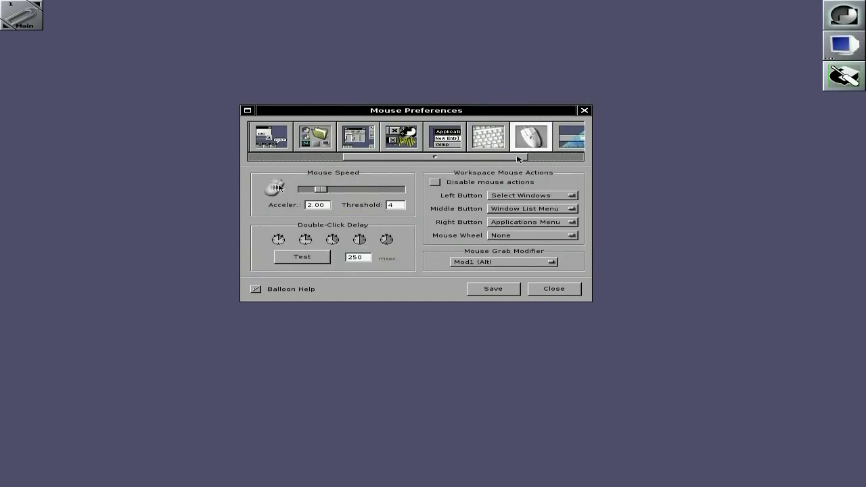
{"action": "left_click_drag", "start_coordinate": [508, 158], "coordinate": [559, 157]}
{"action": "left_click", "coordinate": [388, 141]}
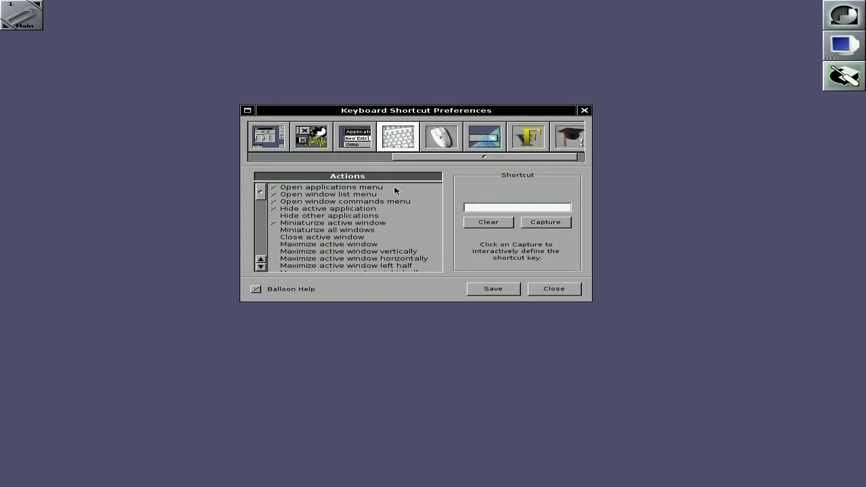
{"action": "left_click", "coordinate": [520, 144]}
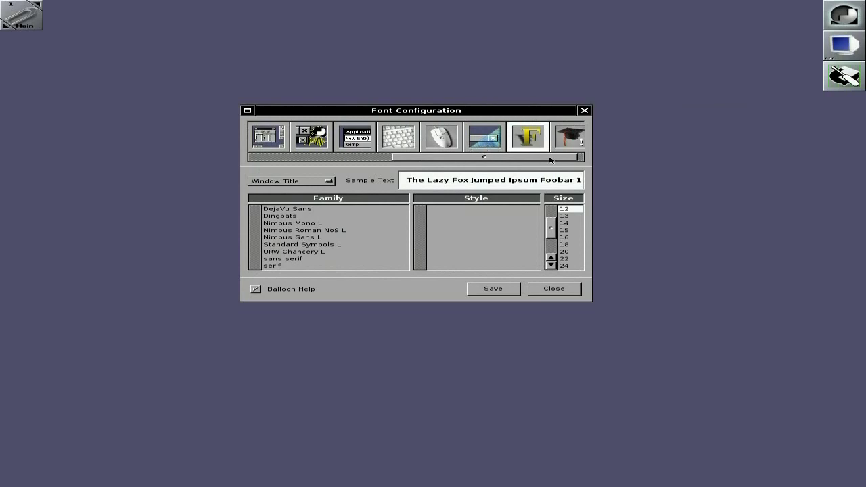
{"action": "left_click", "coordinate": [573, 140]}
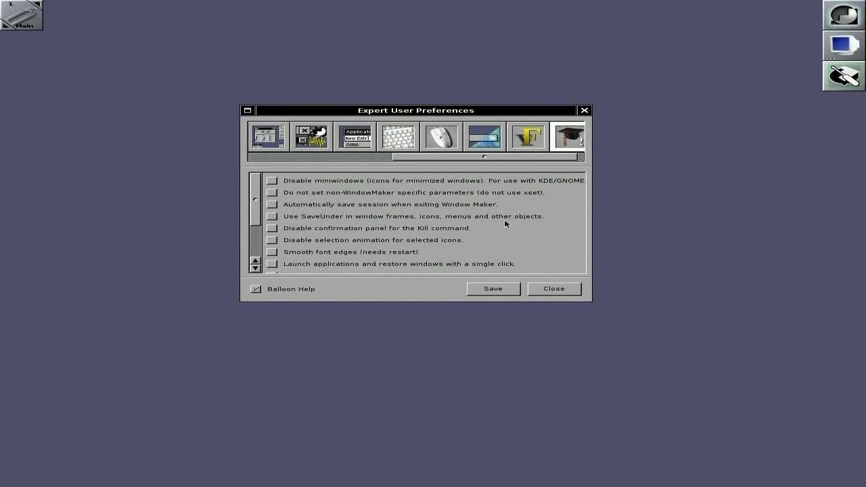
{"action": "left_click", "coordinate": [554, 291]}
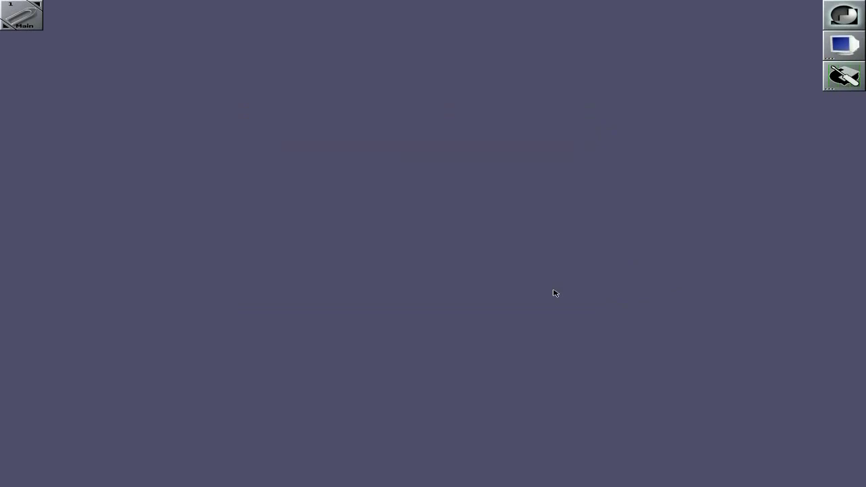
- Try to open the Window Maker Release Notes and dismiss the resulting dialog
{"action": "right_click", "coordinate": [322, 113]}
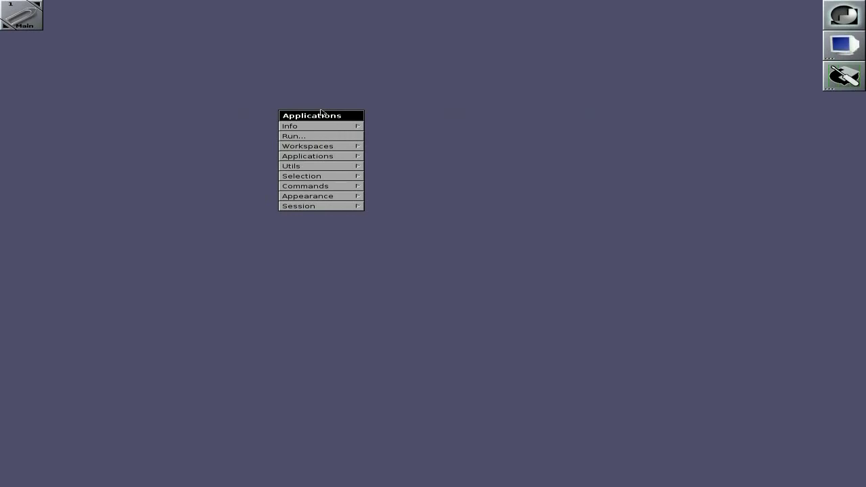
{"action": "left_click", "coordinate": [315, 128]}
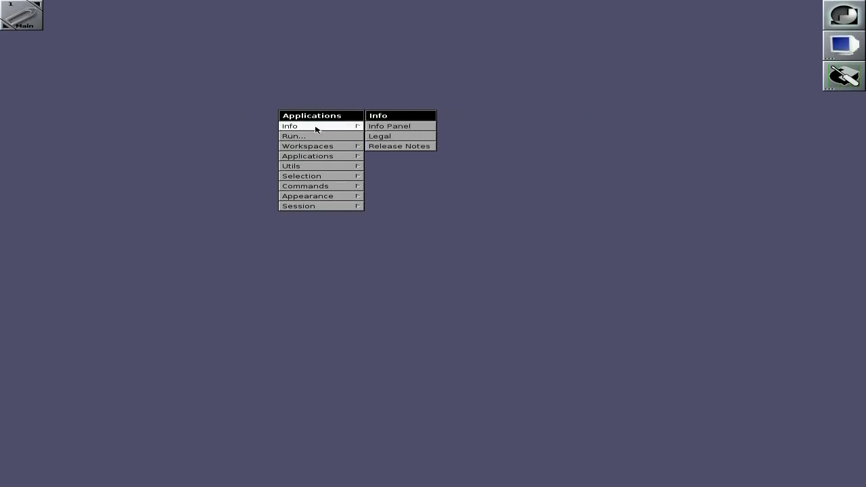
{"action": "left_click", "coordinate": [406, 147]}
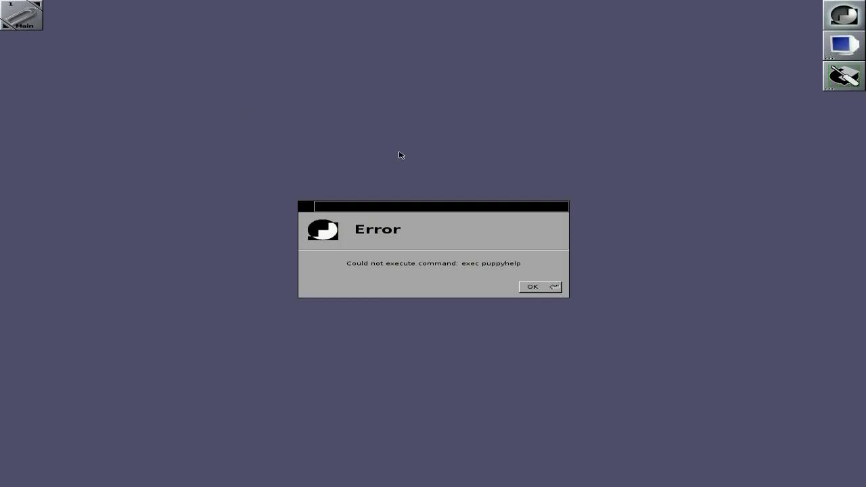
{"action": "left_click", "coordinate": [532, 288]}
- Launch Chromium Web Browser from the Network application category
{"action": "right_click", "coordinate": [352, 149]}
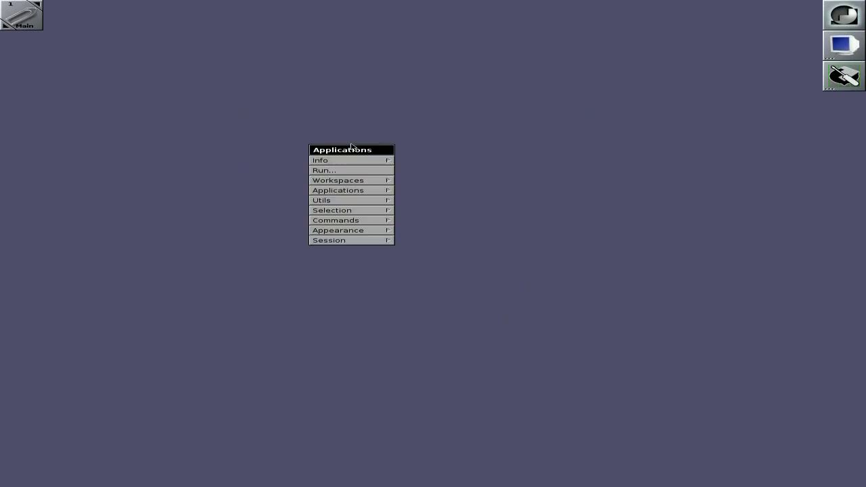
{"action": "left_click", "coordinate": [339, 191]}
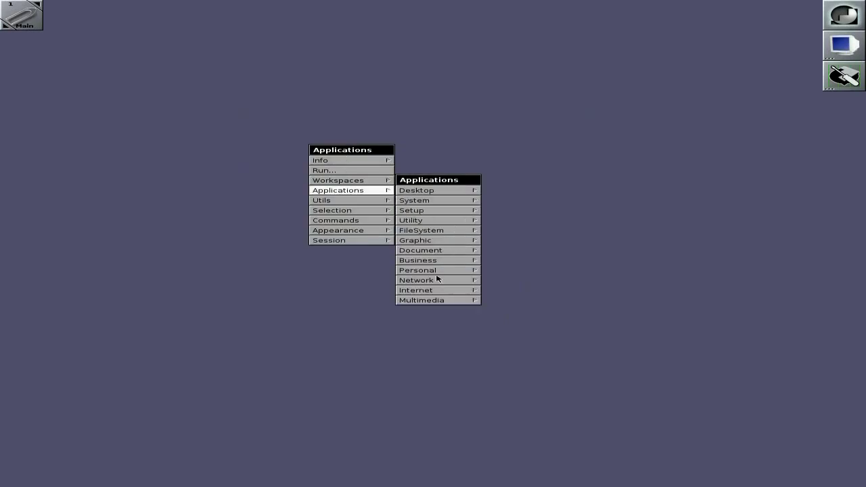
{"action": "left_click", "coordinate": [417, 283]}
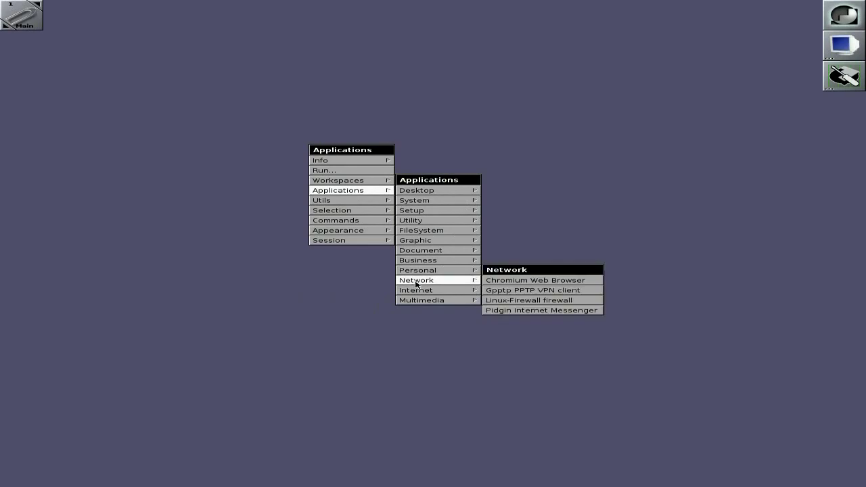
{"action": "left_click", "coordinate": [504, 282]}
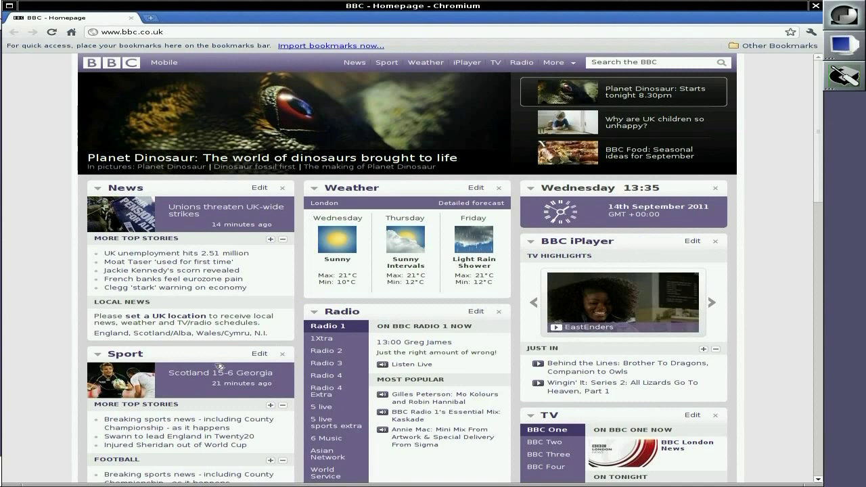
- Skim the BBC homepage, open the top news story about the first use of a Taser, and close the browser
{"action": "scroll", "coordinate": [781, 234], "scroll_direction": "down", "scroll_amount": 2}
{"action": "scroll", "coordinate": [782, 234], "scroll_direction": "down", "scroll_amount": 3}
{"action": "scroll", "coordinate": [781, 234], "scroll_direction": "up", "scroll_amount": 5}
{"action": "left_click", "coordinate": [160, 263]}
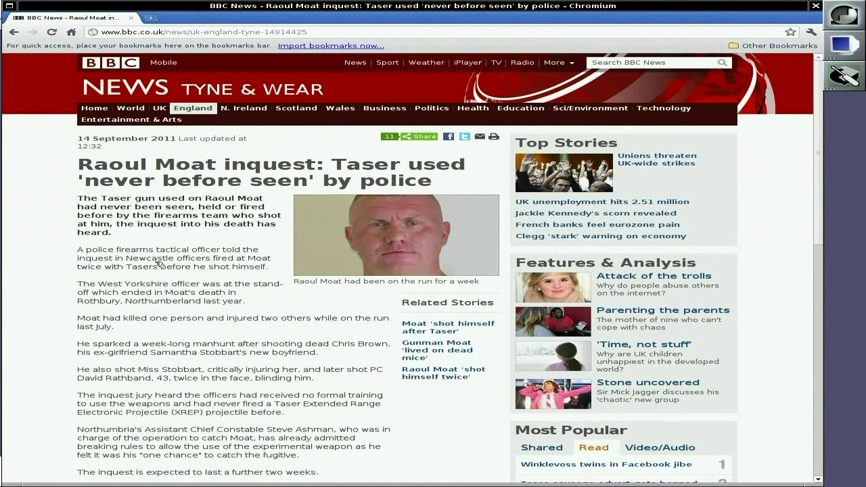
{"action": "left_click", "coordinate": [815, 8]}
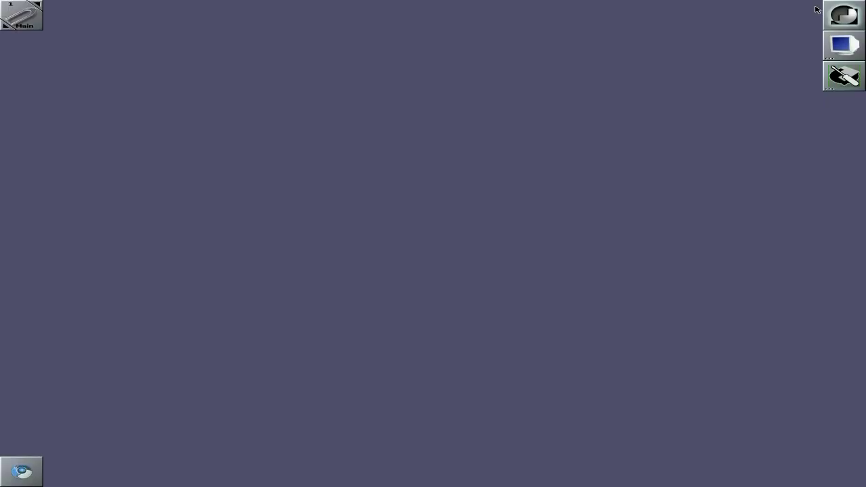
- Look through the Multimedia, Internet, Network and Graphic application categories and launch Puppy Package Manager from the Setup category
{"action": "right_click", "coordinate": [355, 134]}
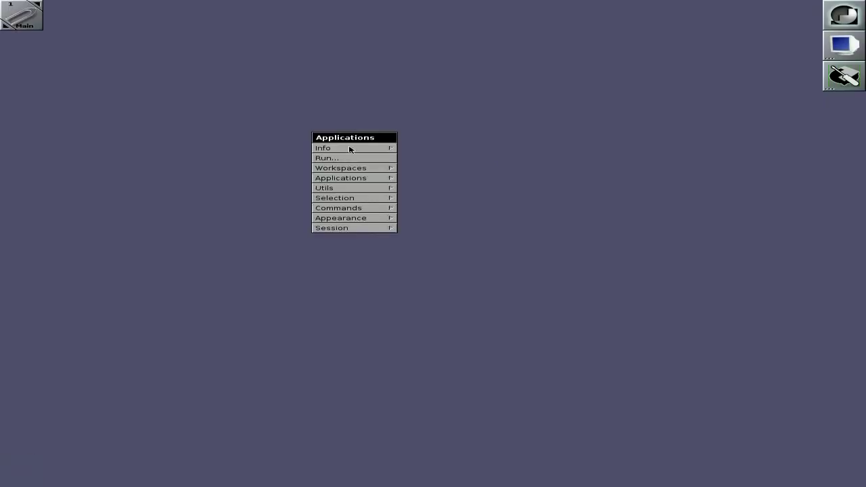
{"action": "left_click", "coordinate": [346, 178]}
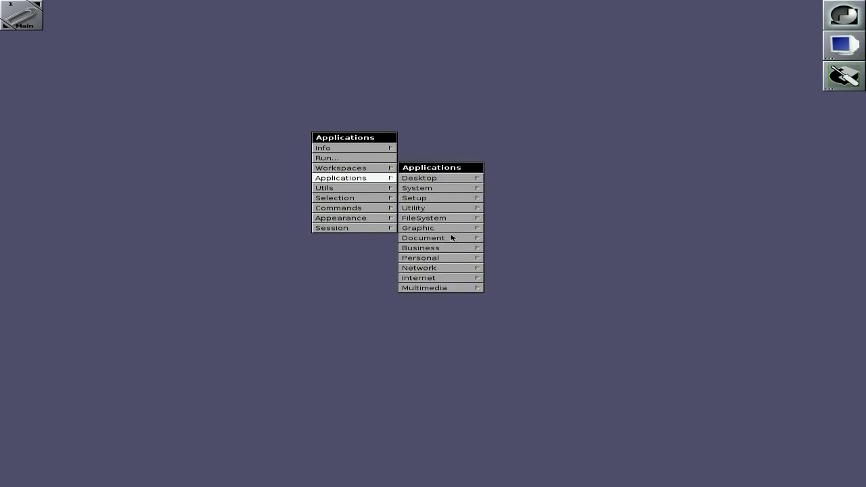
{"action": "left_click", "coordinate": [442, 288]}
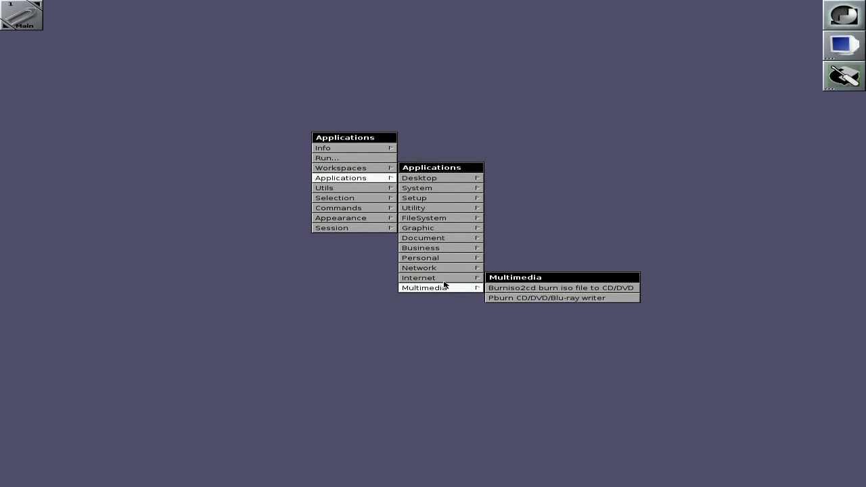
{"action": "left_click", "coordinate": [444, 279]}
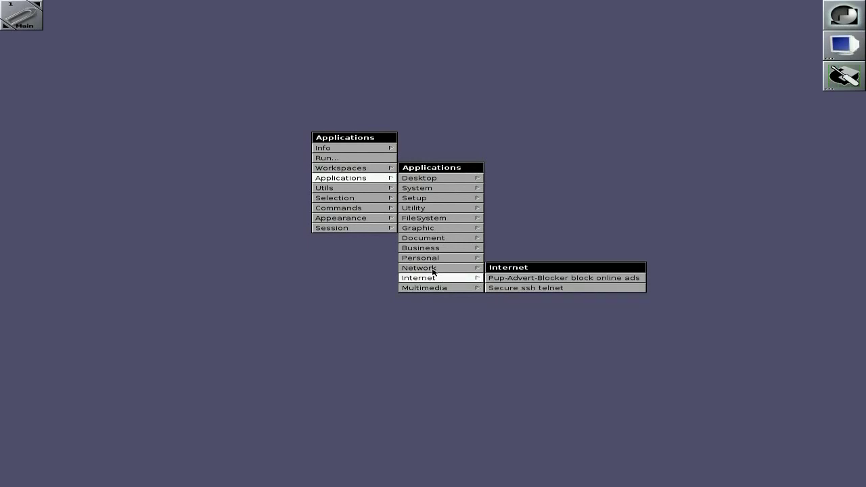
{"action": "mouse_move", "coordinate": [433, 271]}
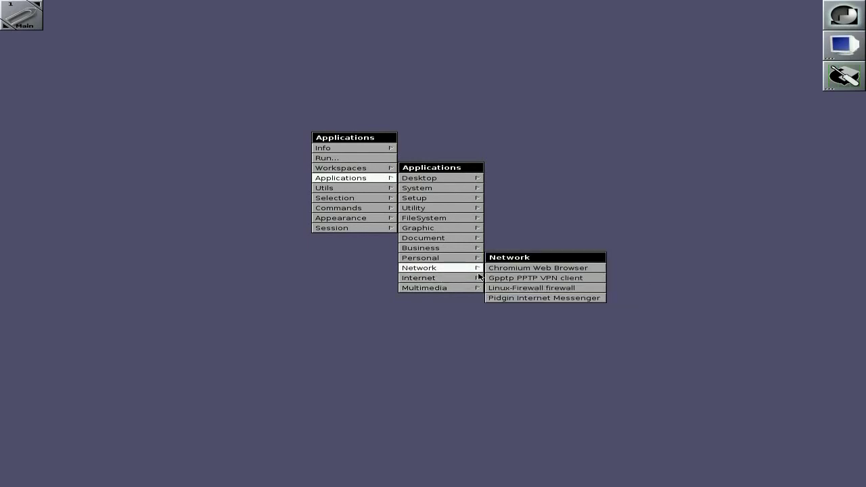
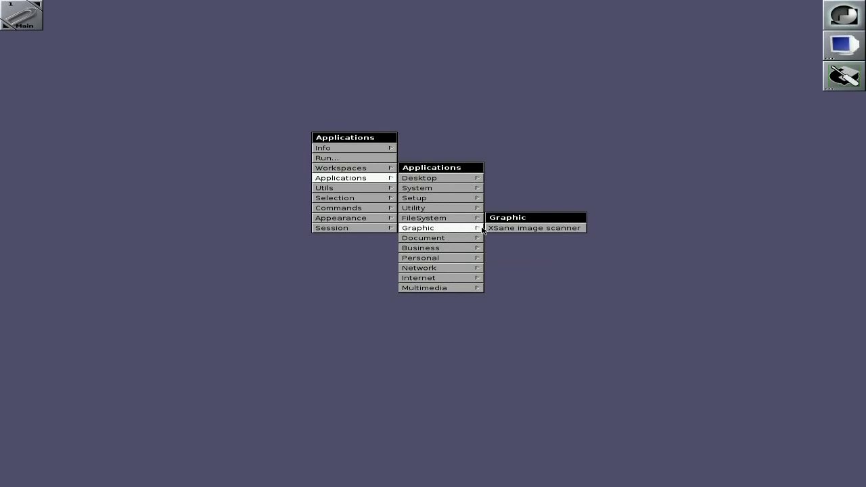
{"action": "mouse_move", "coordinate": [422, 222]}
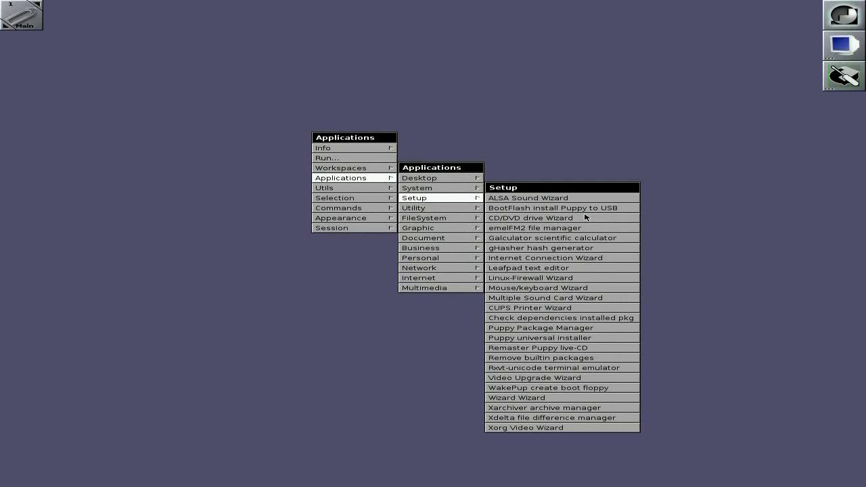
{"action": "left_click", "coordinate": [539, 330]}
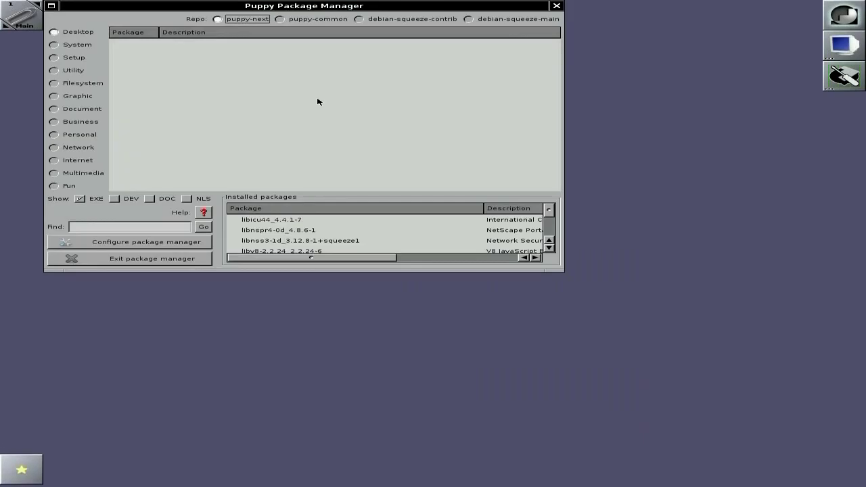
- Switch to the debian-squeeze-main repository and browse the packages in its Internet category
{"action": "left_click_drag", "start_coordinate": [299, 6], "coordinate": [349, 54]}
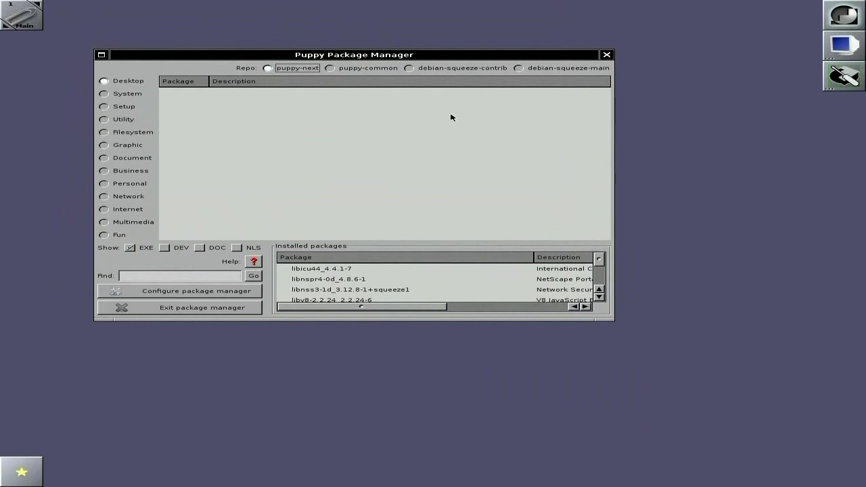
{"action": "left_click", "coordinate": [519, 68]}
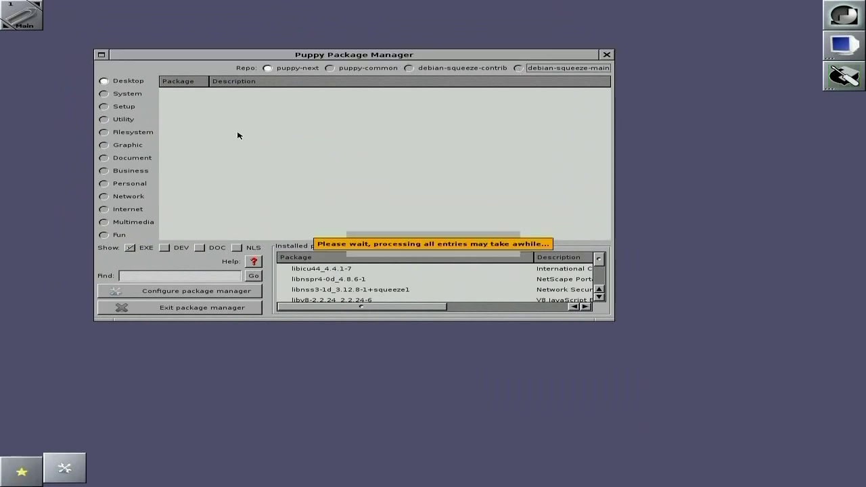
{"action": "left_click", "coordinate": [137, 210]}
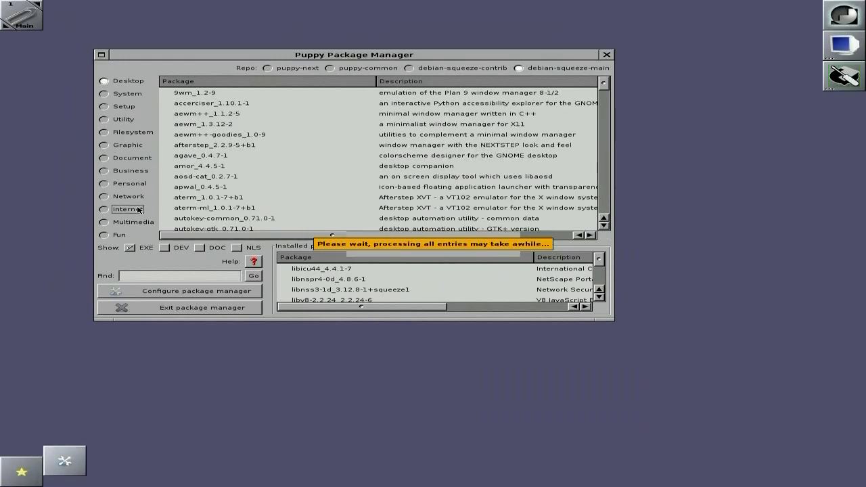
{"action": "scroll", "coordinate": [311, 136], "scroll_direction": "down", "scroll_amount": 2}
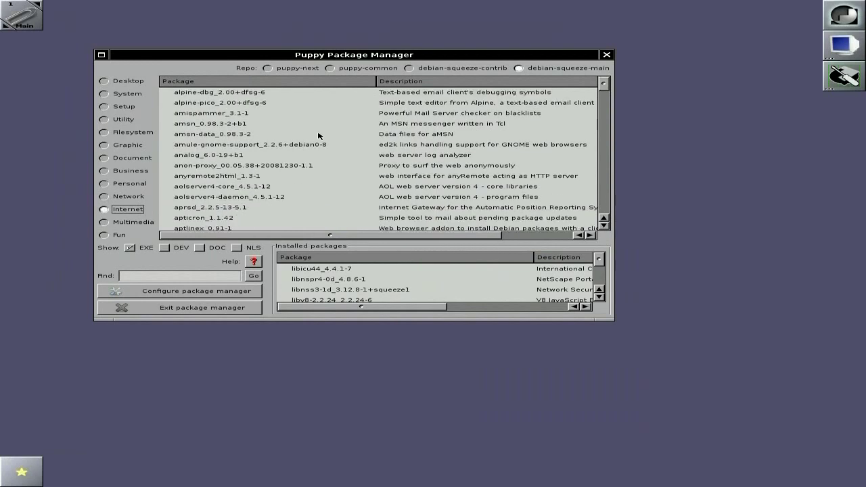
{"action": "scroll", "coordinate": [318, 136], "scroll_direction": "down", "scroll_amount": 10}
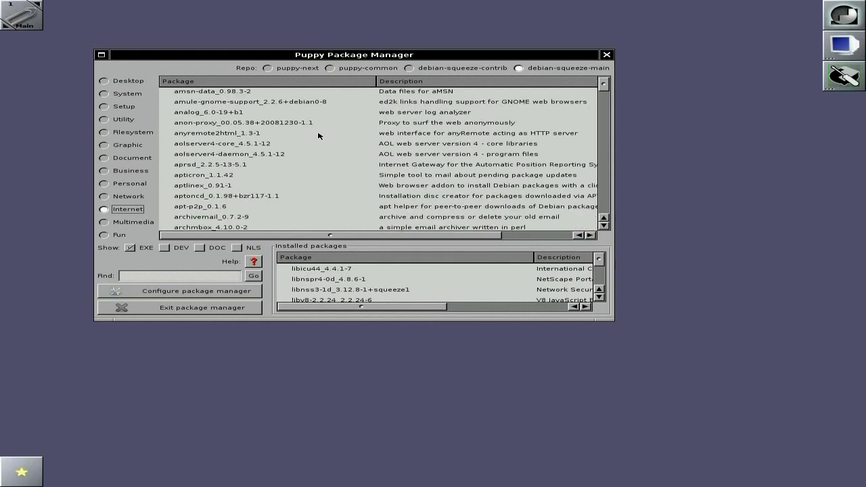
{"action": "scroll", "coordinate": [318, 136], "scroll_direction": "down", "scroll_amount": 12}
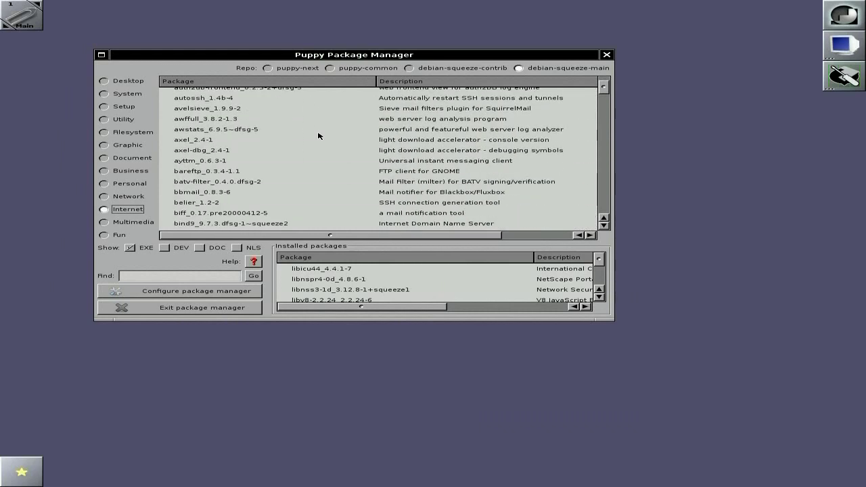
{"action": "scroll", "coordinate": [318, 136], "scroll_direction": "up", "scroll_amount": 20}
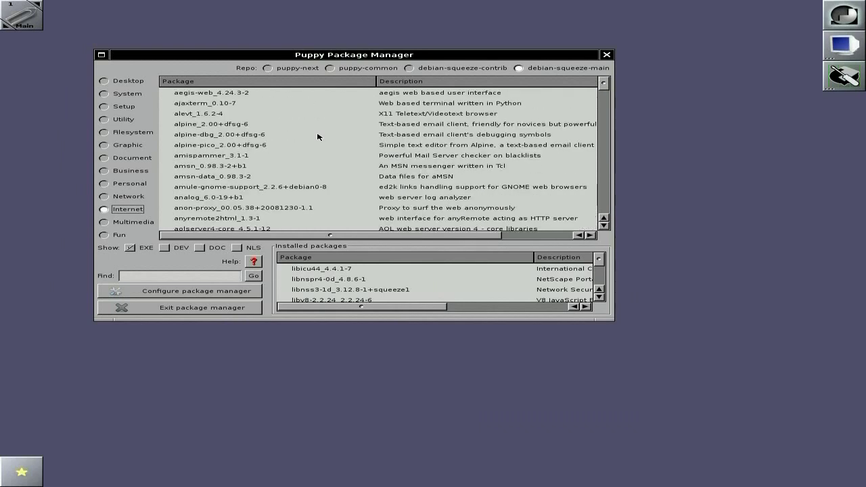
- Choose the amsn_0.98.3-2+b1 package, have its dependencies examined, and look through each group of dependent packages
{"action": "left_click", "coordinate": [192, 167]}
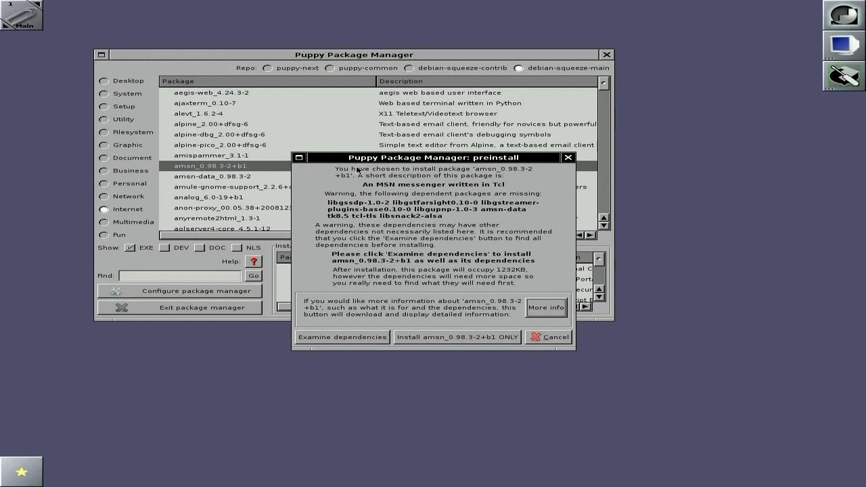
{"action": "left_click", "coordinate": [327, 341]}
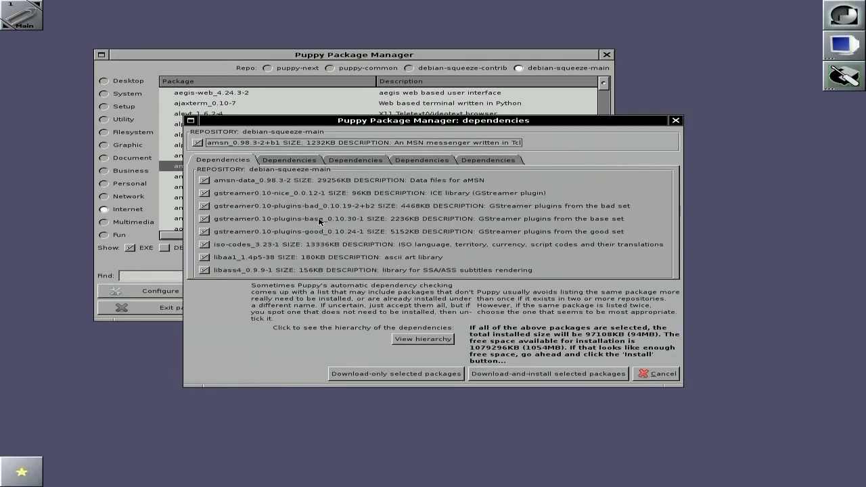
{"action": "left_click", "coordinate": [502, 165]}
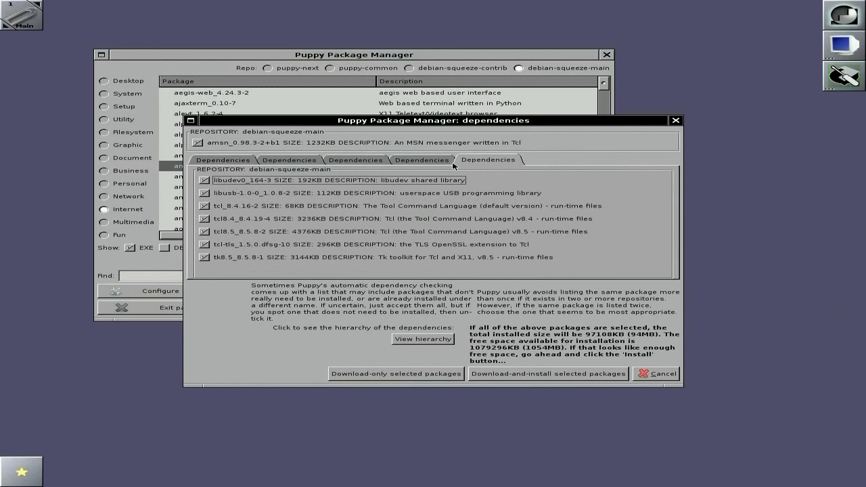
{"action": "left_click", "coordinate": [396, 163]}
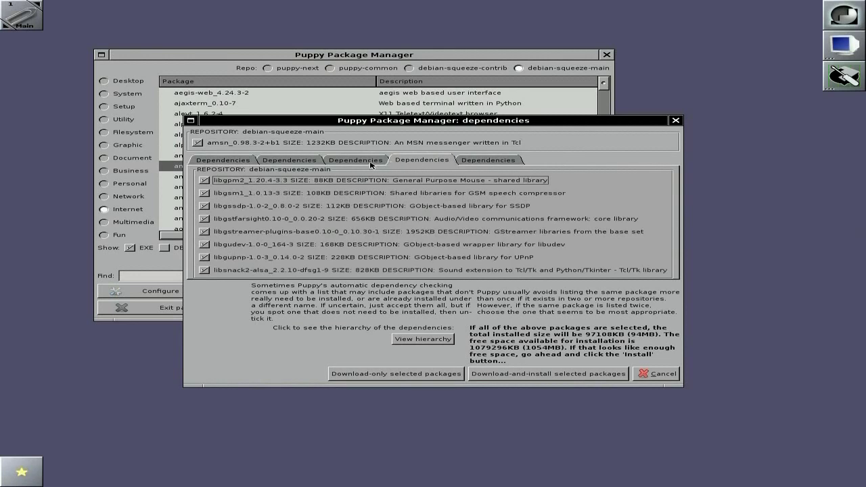
{"action": "left_click", "coordinate": [365, 165]}
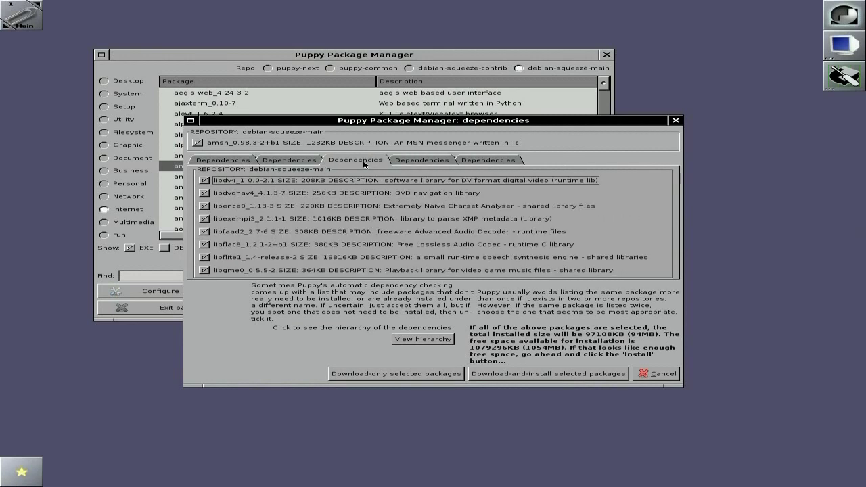
{"action": "left_click", "coordinate": [311, 163]}
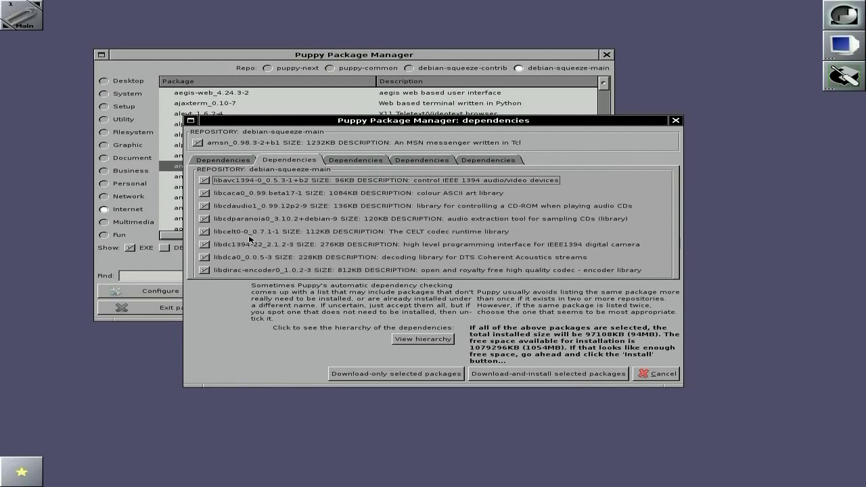
{"action": "left_click", "coordinate": [210, 165]}
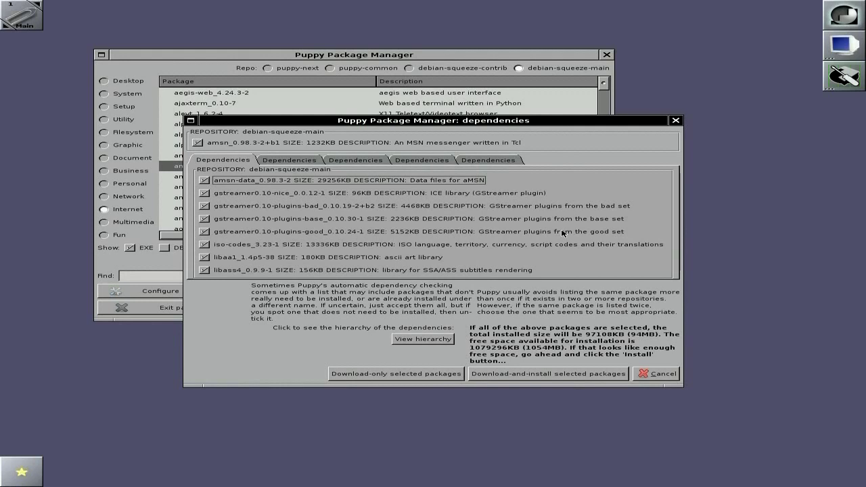
- Cancel the amsn package installation and close Puppy Package Manager
{"action": "left_click", "coordinate": [647, 376]}
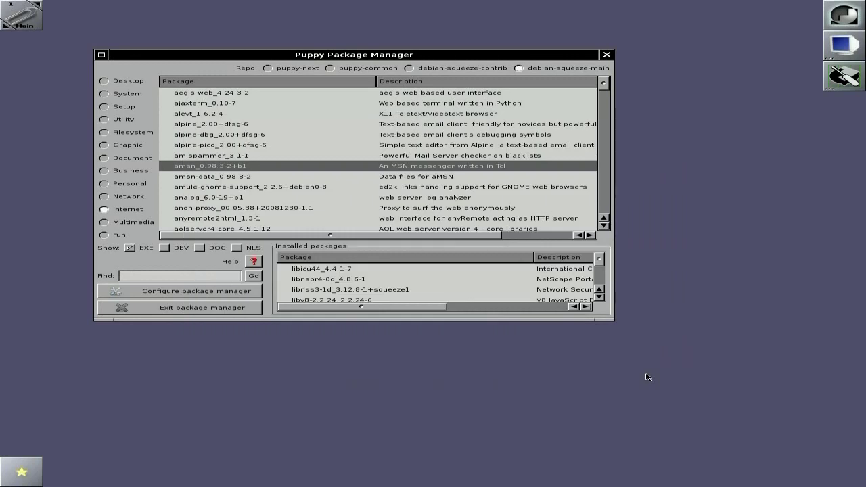
{"action": "left_click", "coordinate": [606, 54]}
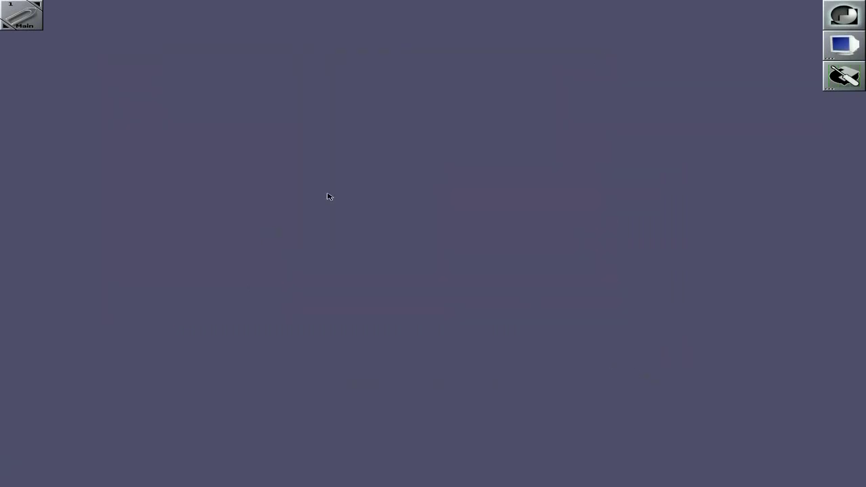